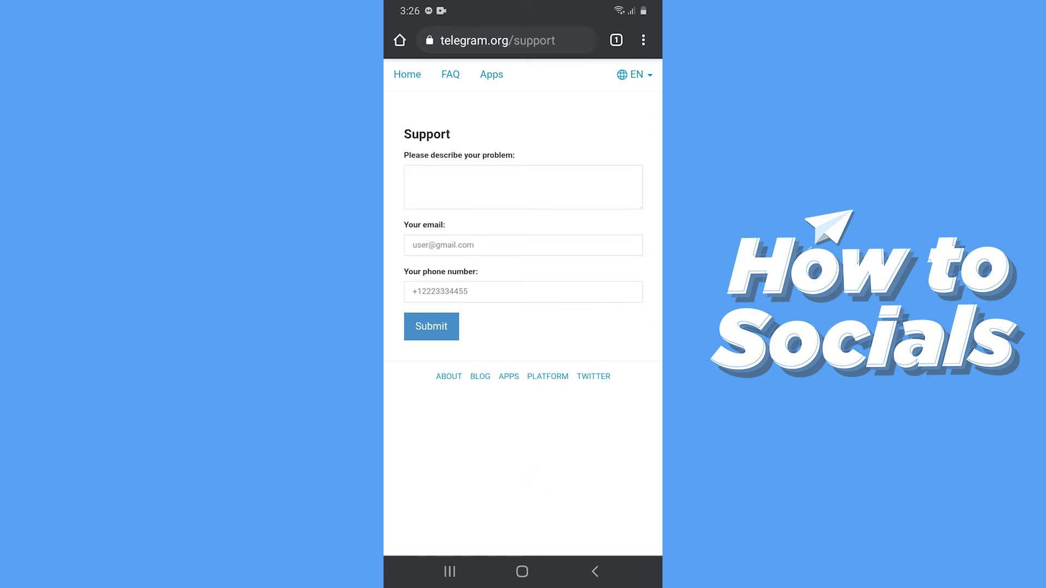
Place the cursor in the empty 'Please describe your problem' box on the support form.
click(523, 187)
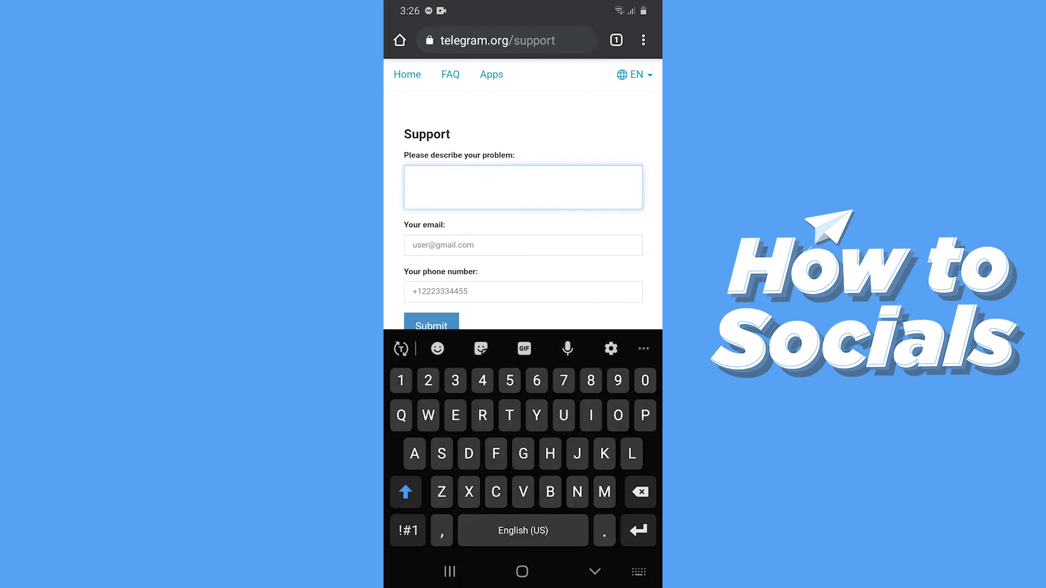
text(Hello Telegram )
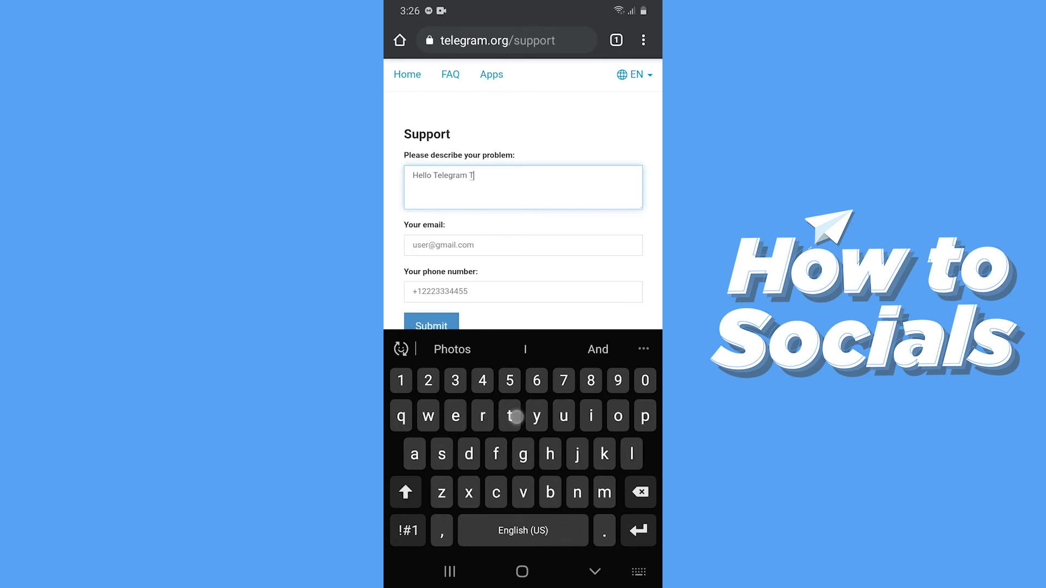
text(Team, I want to rec9v)
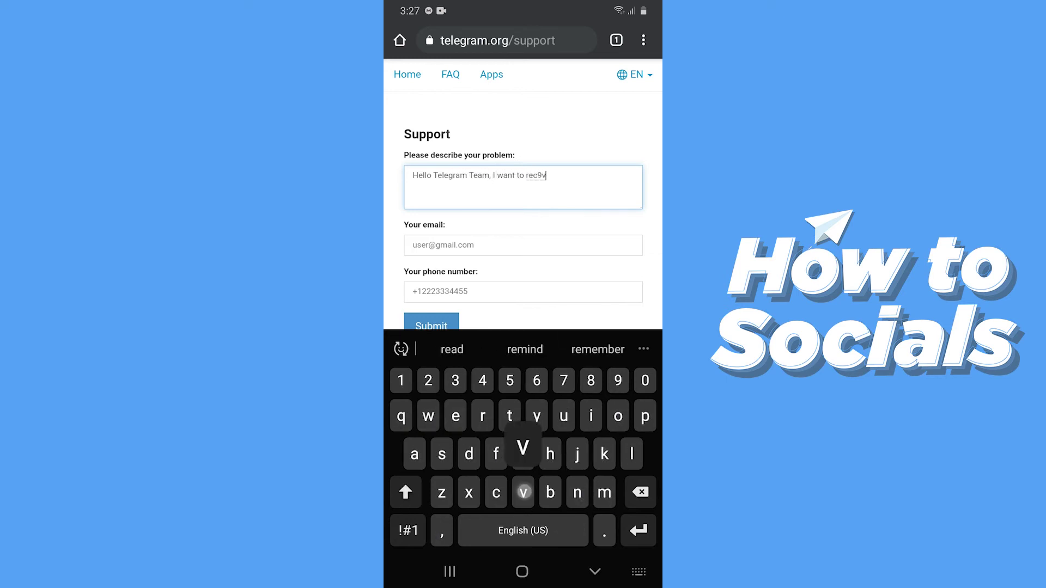
text(er a deleted message of me. please help!)
Add 'Thank you...' to the recovery request, autofill the saved email, and enter the phone number.
key(Return)
text(Thank you...)
click(601, 245)
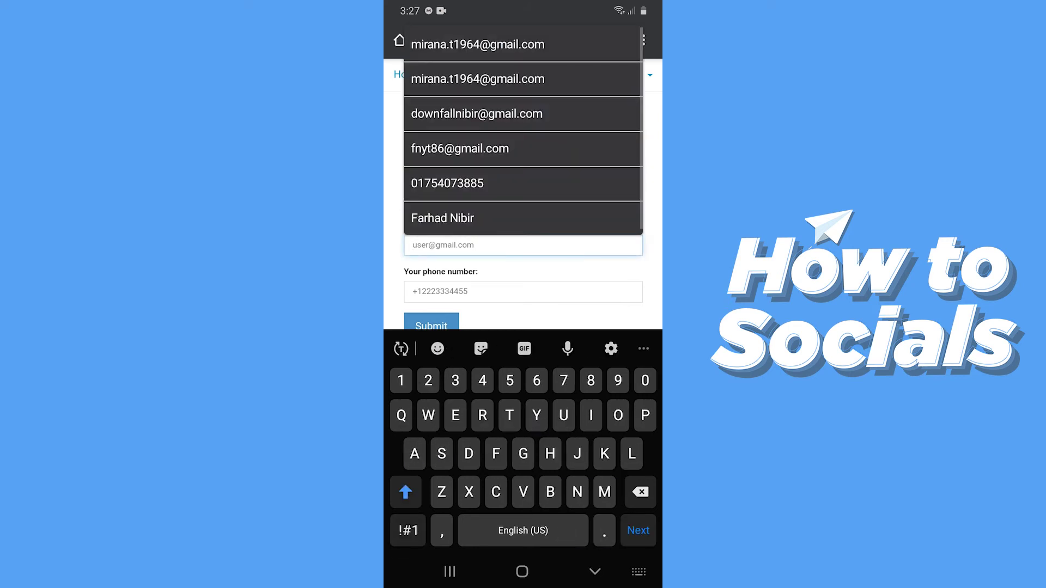
click(596, 149)
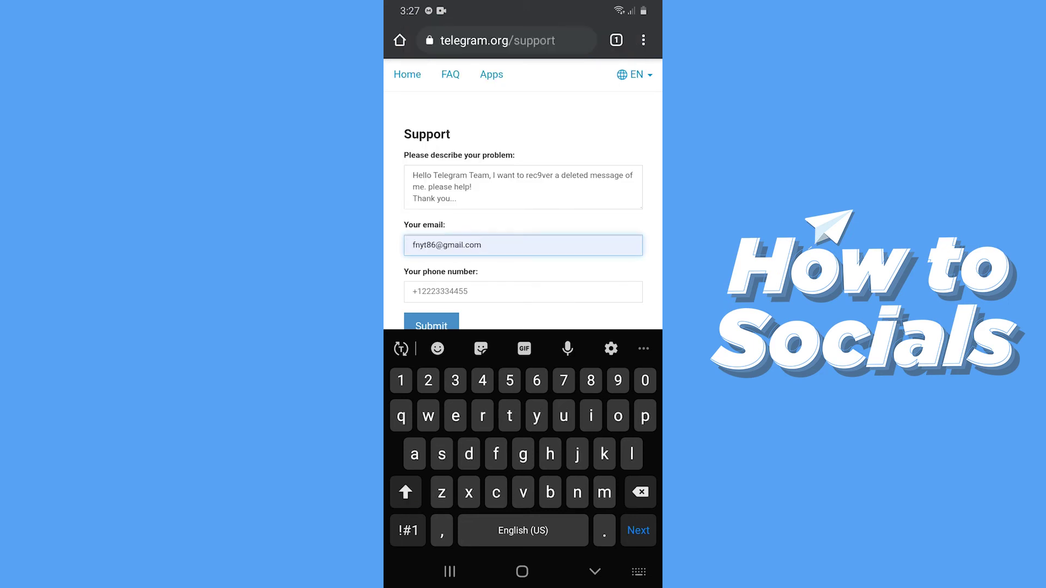
drag(602, 297, 609, 227)
click(591, 227)
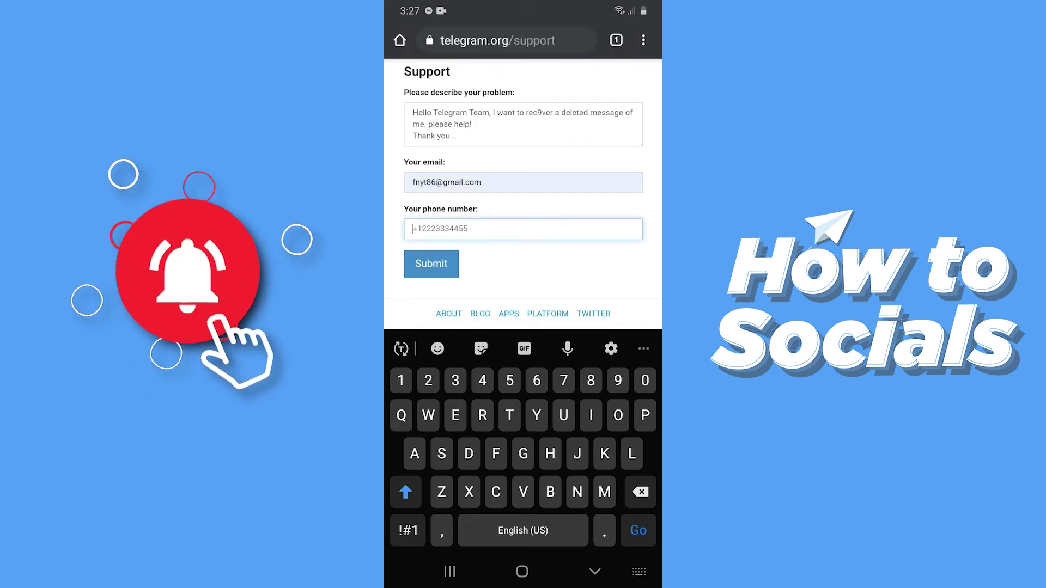
text(+12223334455)
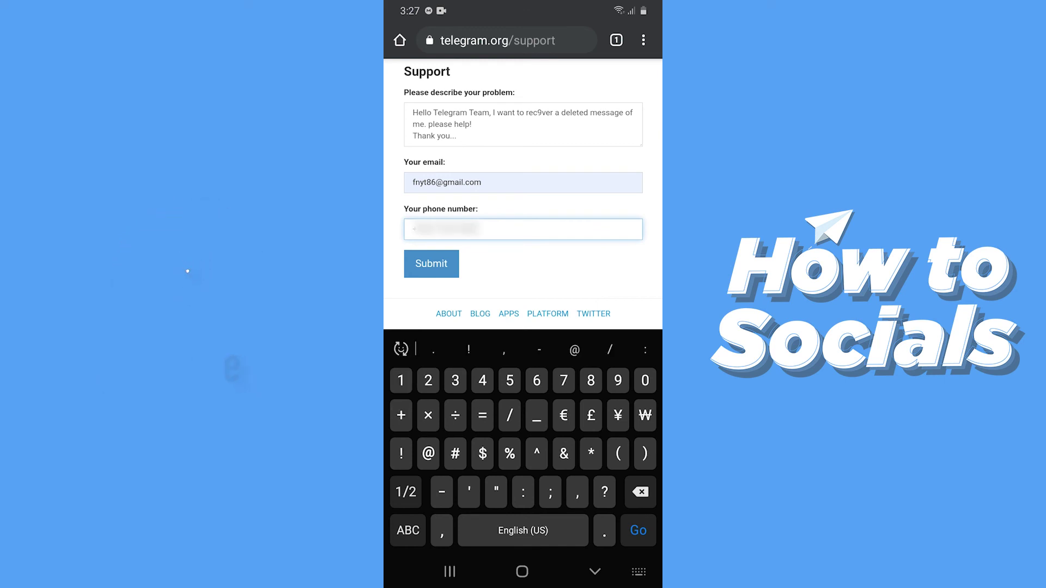
click(611, 575)
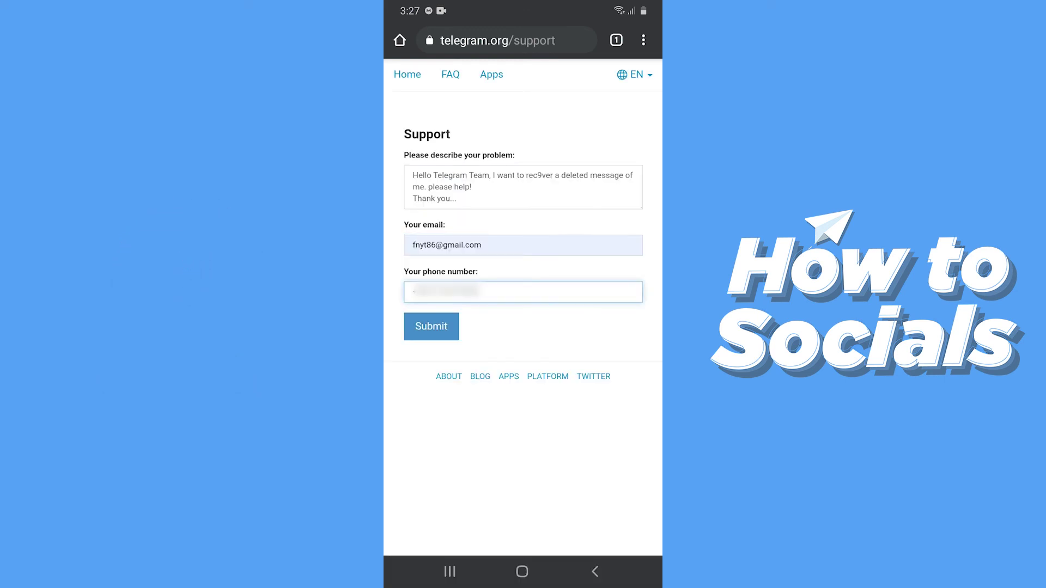